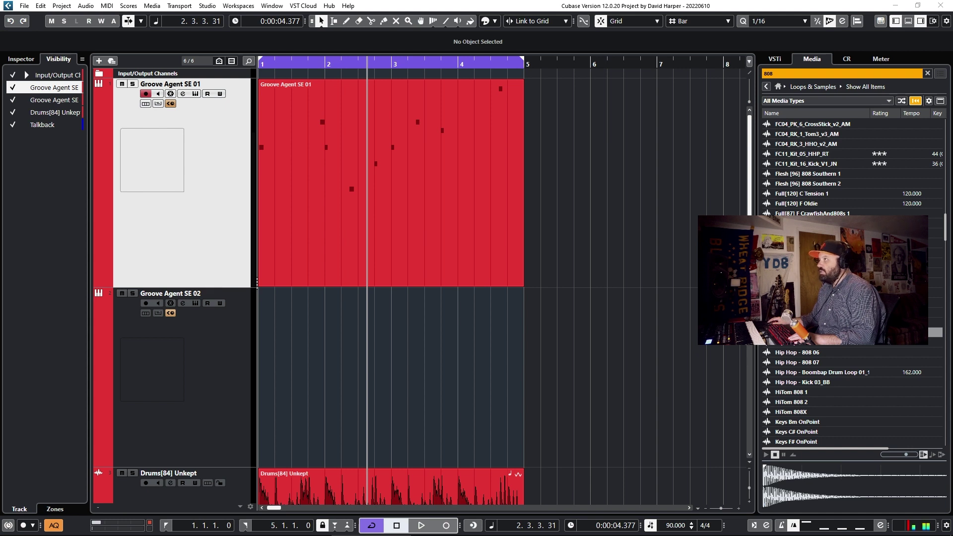
{"action": "left_click", "coordinate": [785, 72]}
{"action": "key", "text": "BackSpace"}
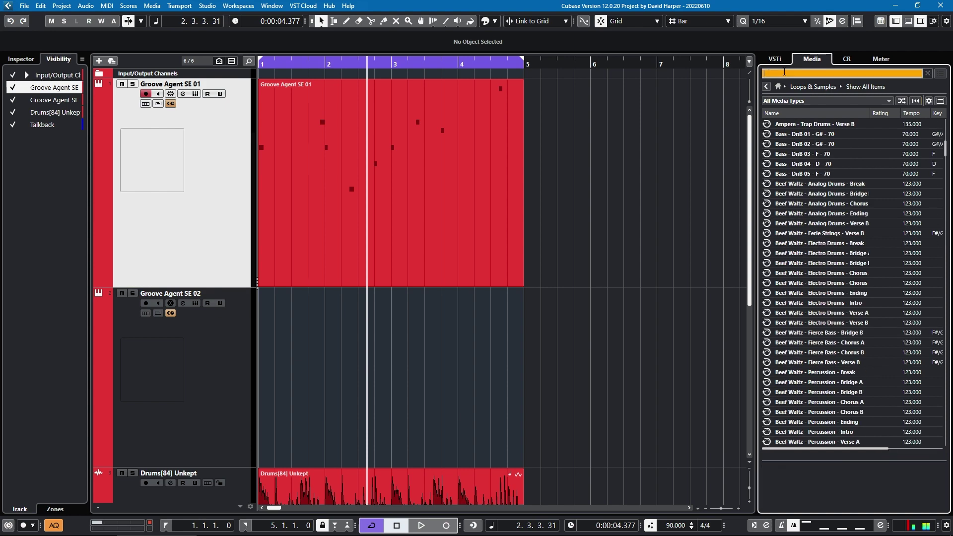
{"action": "left_click", "coordinate": [775, 59]}
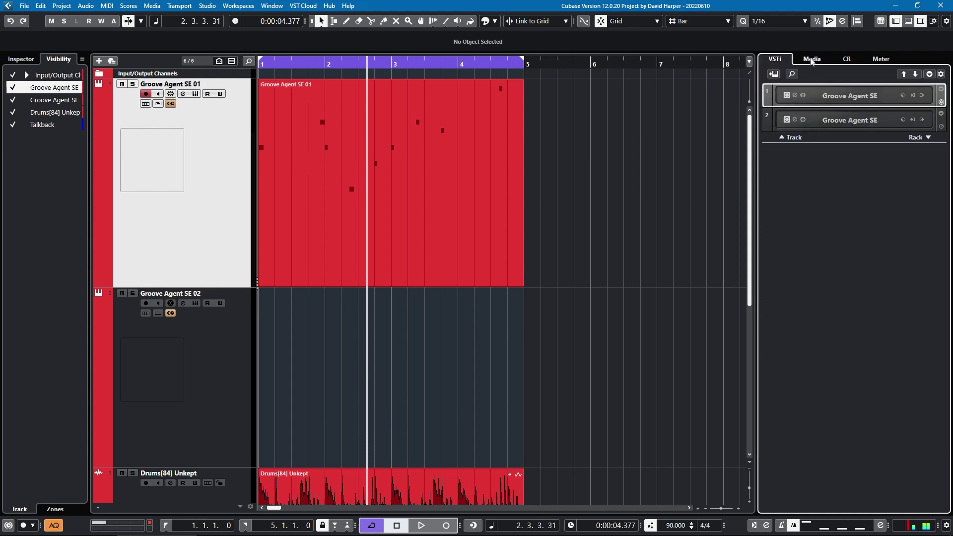
{"action": "left_click", "coordinate": [812, 59]}
{"action": "left_click", "coordinate": [768, 86]}
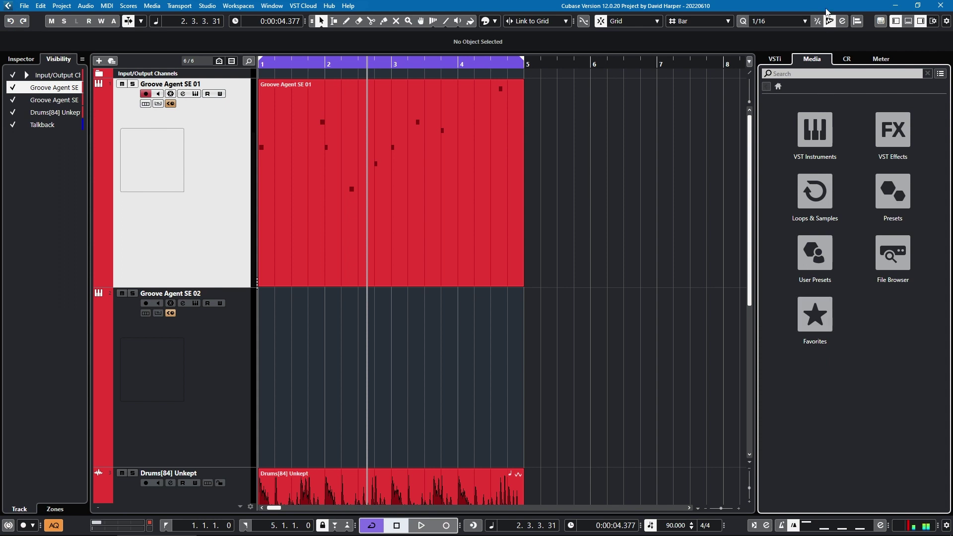
{"action": "left_click", "coordinate": [893, 253]}
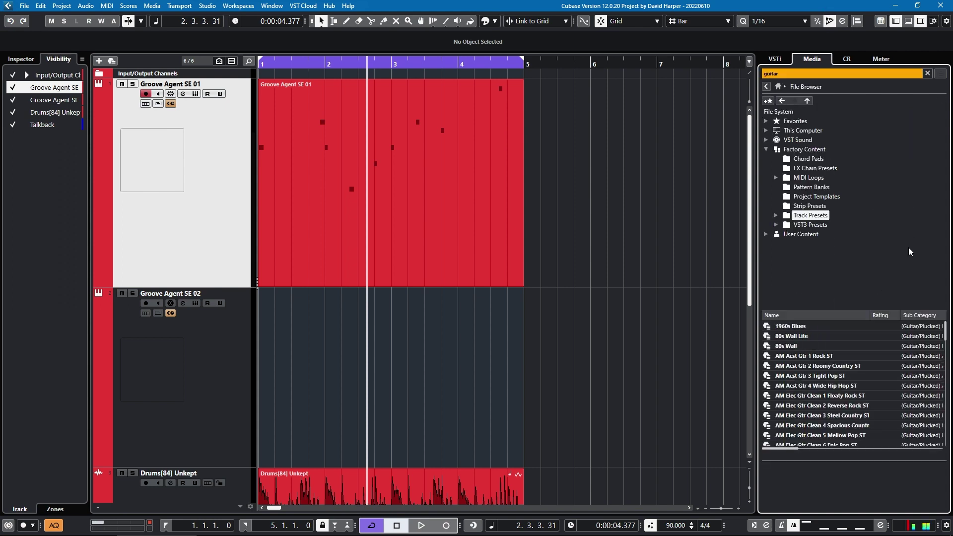
{"action": "left_click", "coordinate": [767, 88]}
{"action": "left_click", "coordinate": [802, 198]}
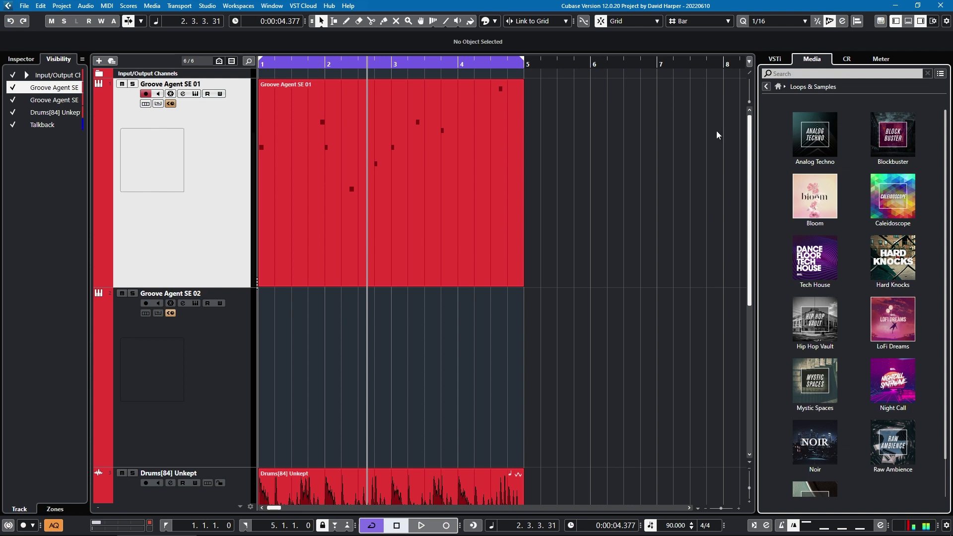
{"action": "left_click", "coordinate": [803, 75]}
{"action": "type", "text": "808"}
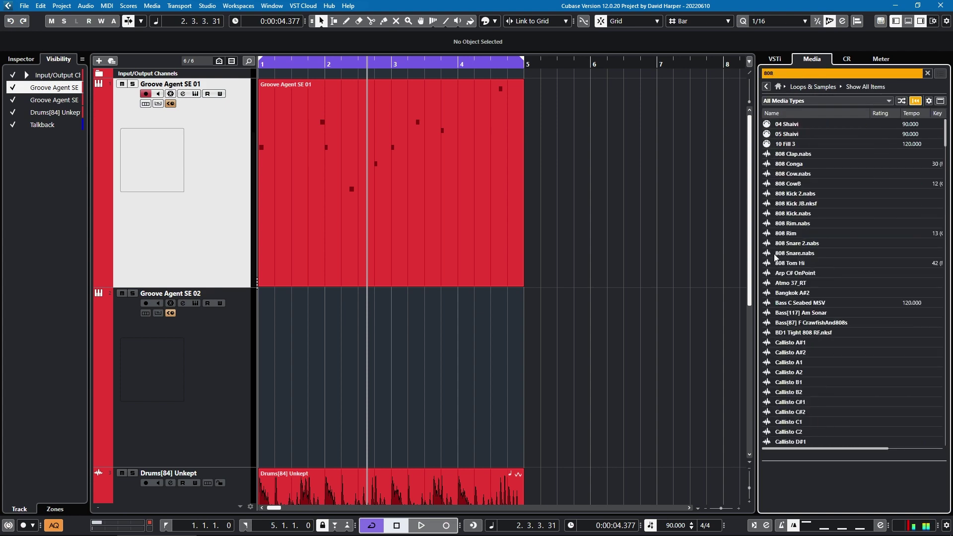
{"action": "scroll", "coordinate": [833, 236], "scroll_direction": "down", "scroll_amount": 3}
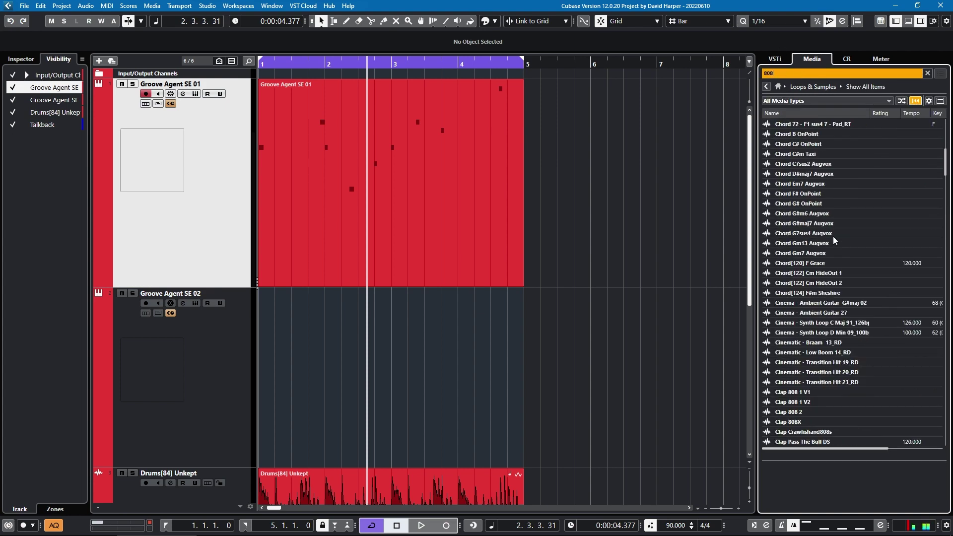
{"action": "scroll", "coordinate": [833, 235], "scroll_direction": "down", "scroll_amount": 3}
{"action": "scroll", "coordinate": [833, 236], "scroll_direction": "down", "scroll_amount": 3}
{"action": "scroll", "coordinate": [832, 236], "scroll_direction": "down", "scroll_amount": 2}
{"action": "scroll", "coordinate": [833, 243], "scroll_direction": "down", "scroll_amount": 3}
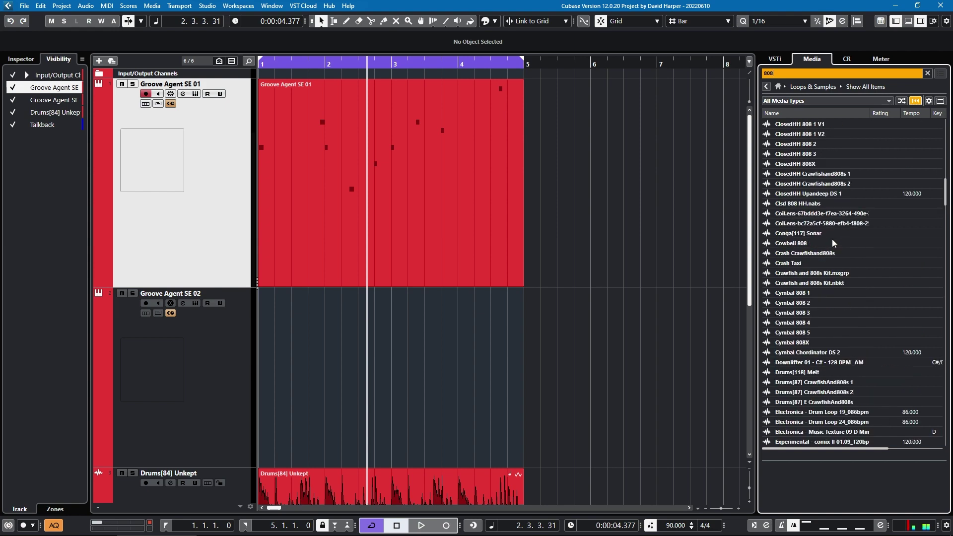
{"action": "scroll", "coordinate": [833, 244], "scroll_direction": "down", "scroll_amount": 3}
{"action": "scroll", "coordinate": [832, 249], "scroll_direction": "down", "scroll_amount": 3}
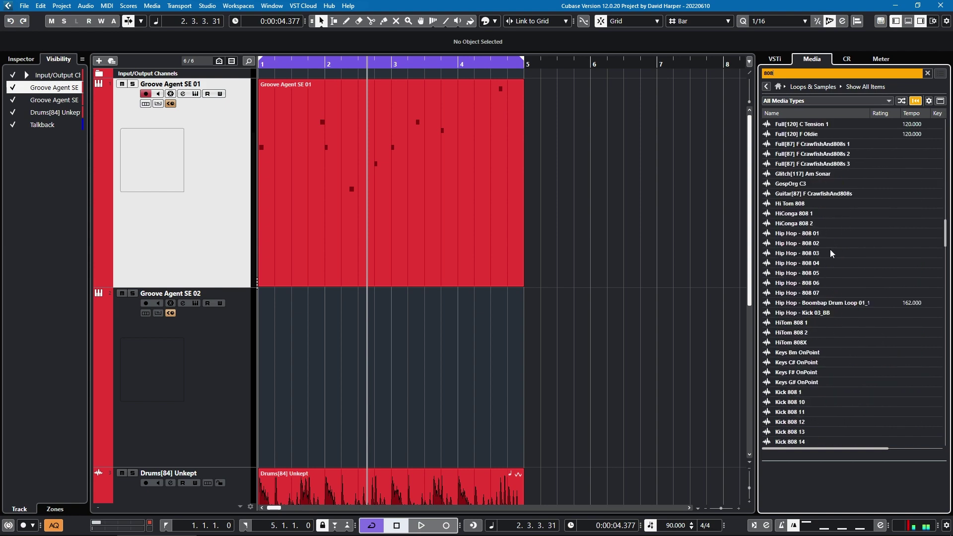
{"action": "left_click", "coordinate": [803, 265]}
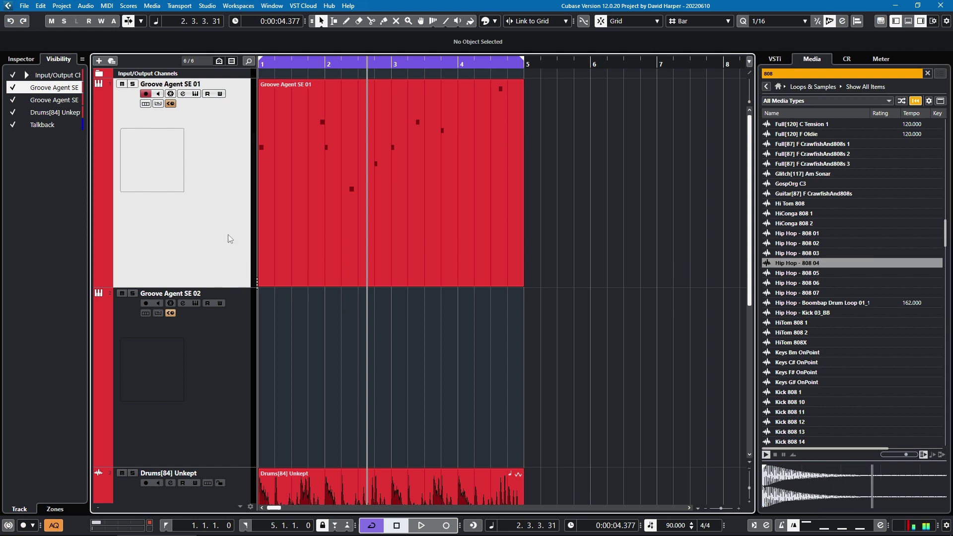
{"action": "key", "text": "comma"}
{"action": "key", "text": "space"}
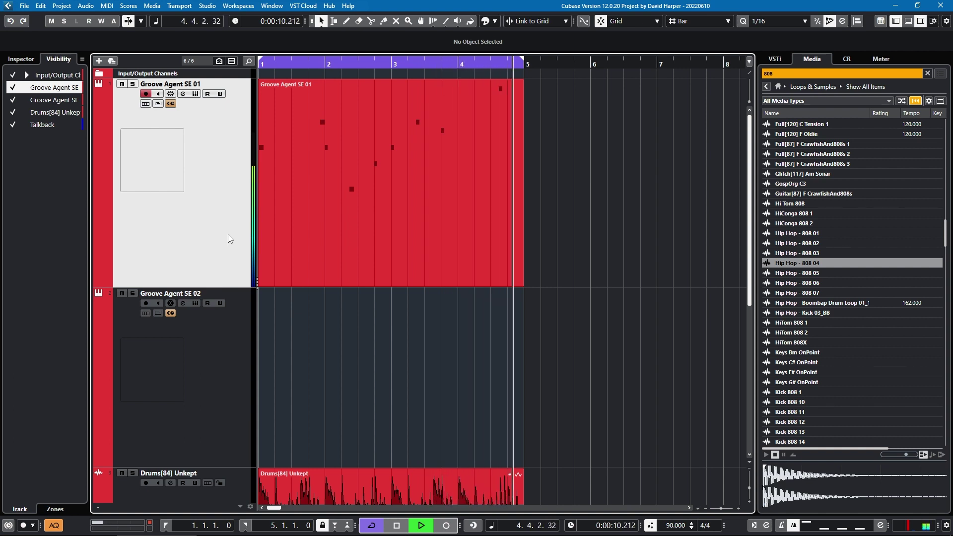
{"action": "key", "text": "space"}
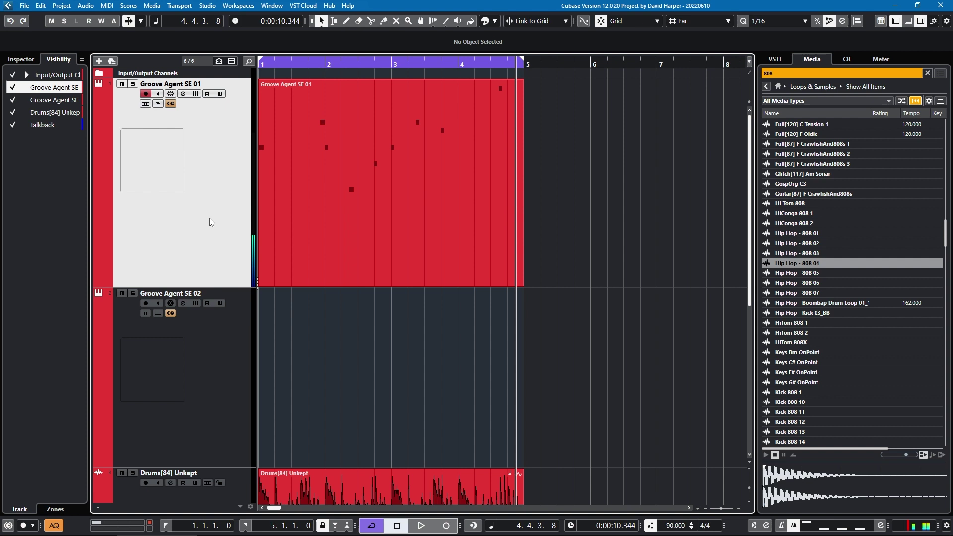
Step: Hide the Groove Agent SE 01 track, then briefly open and close the Groove Agent SE 02 instrument
{"action": "key", "text": "ctrl+z"}
{"action": "left_click", "coordinate": [176, 186]}
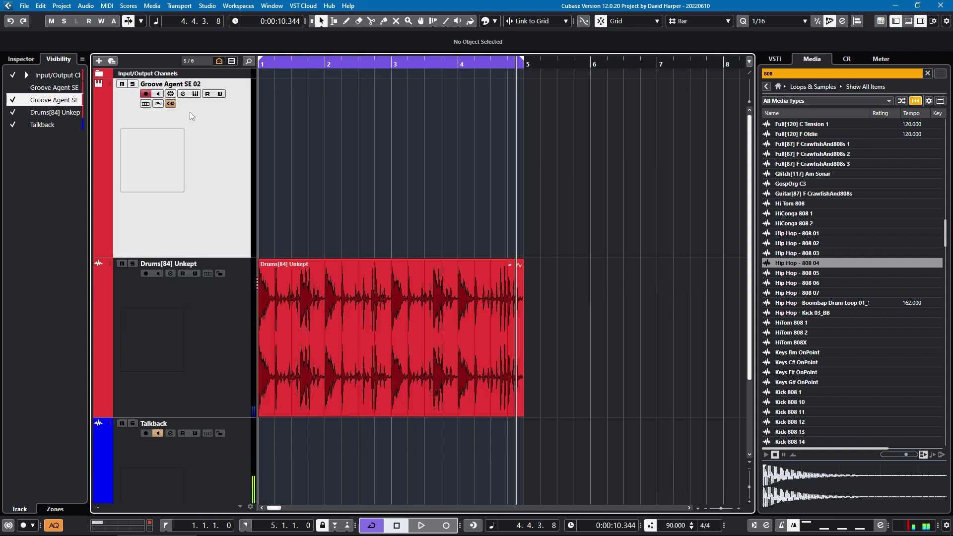
{"action": "left_click", "coordinate": [183, 94]}
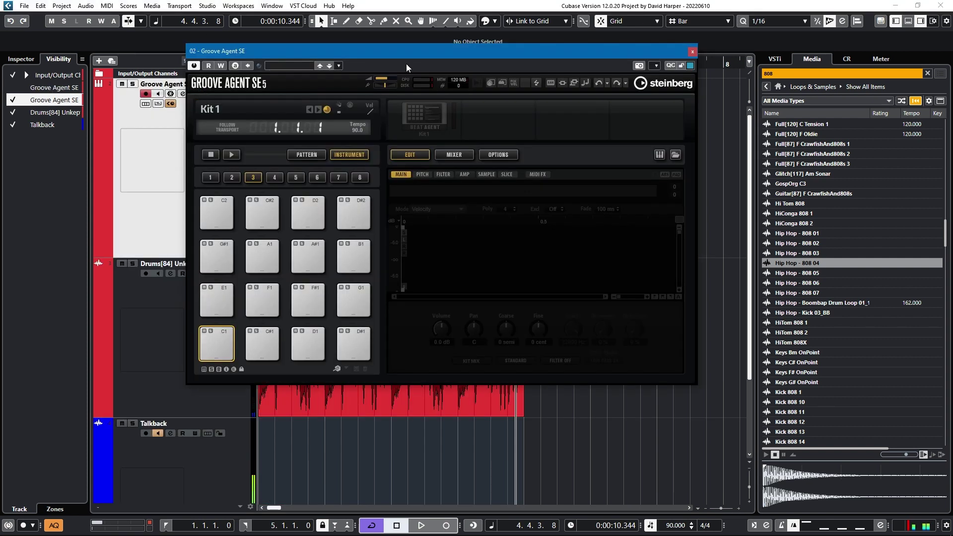
{"action": "left_click_drag", "start_coordinate": [406, 63], "coordinate": [313, 45]}
{"action": "left_click", "coordinate": [593, 44]}
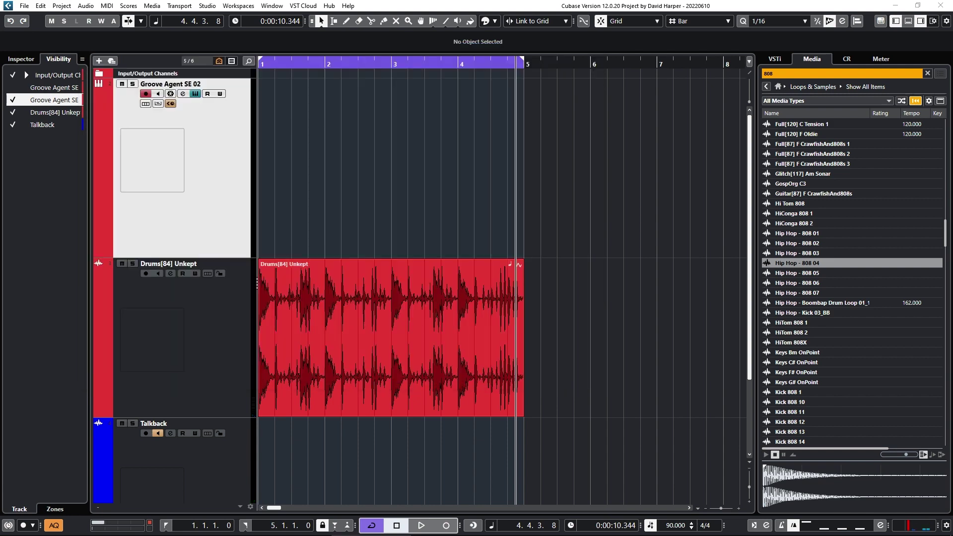
{"action": "double_click", "coordinate": [781, 263]}
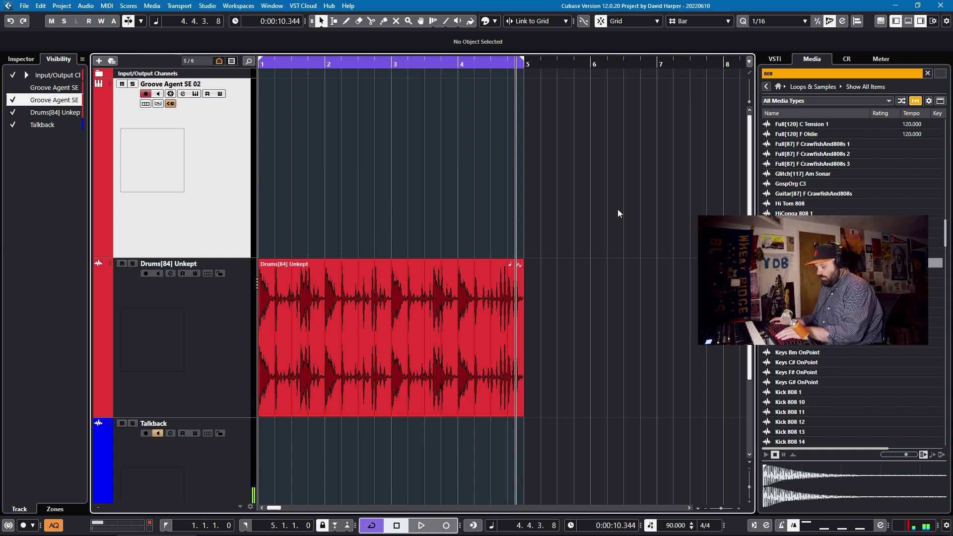
{"action": "key", "text": "F5"}
{"action": "left_click_drag", "start_coordinate": [423, 93], "coordinate": [407, 92]}
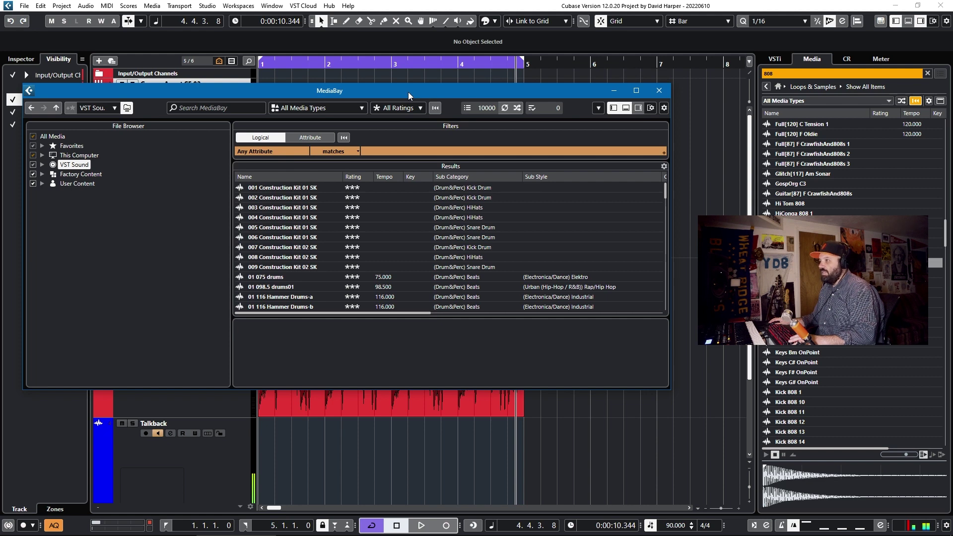
{"action": "left_click", "coordinate": [213, 107]}
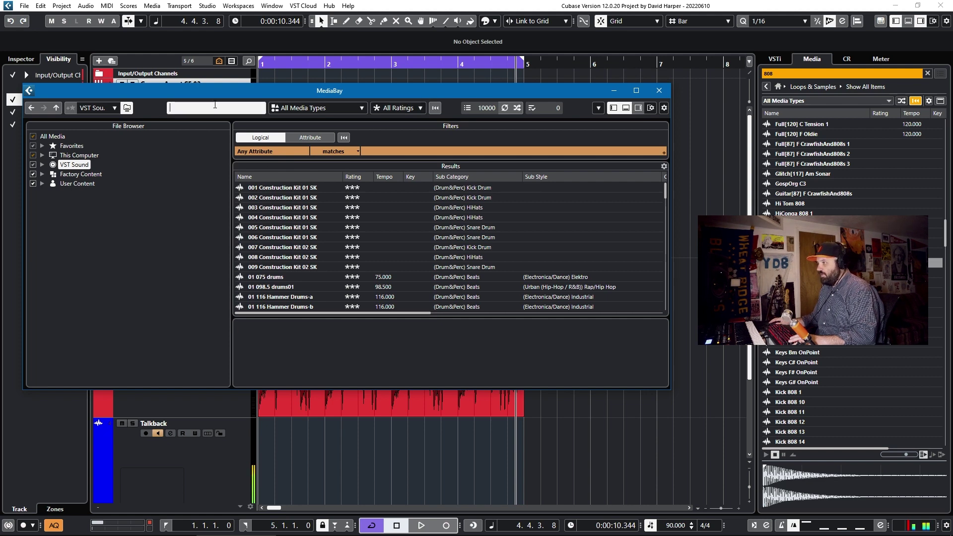
{"action": "type", "text": "808"}
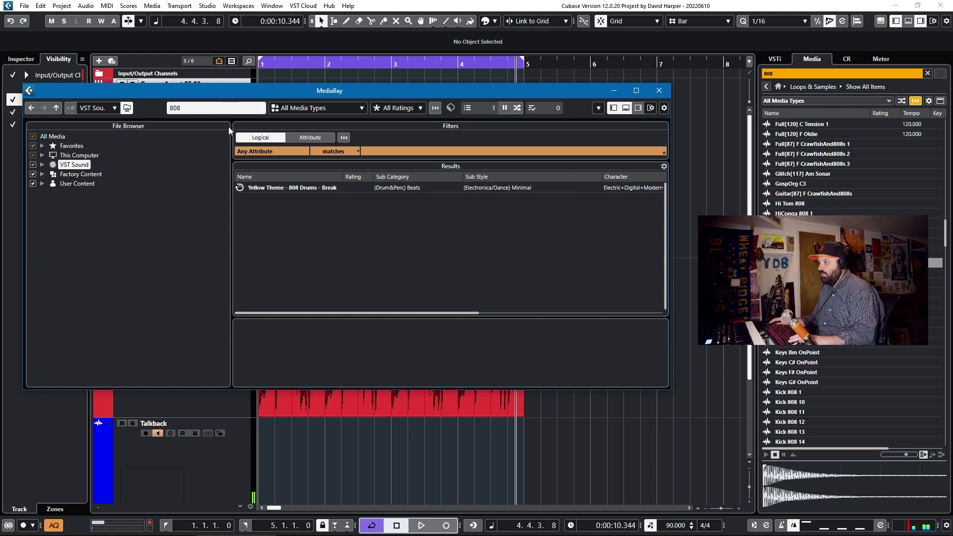
{"action": "scroll", "coordinate": [298, 246], "scroll_direction": "down", "scroll_amount": 5}
{"action": "scroll", "coordinate": [320, 268], "scroll_direction": "down", "scroll_amount": 5}
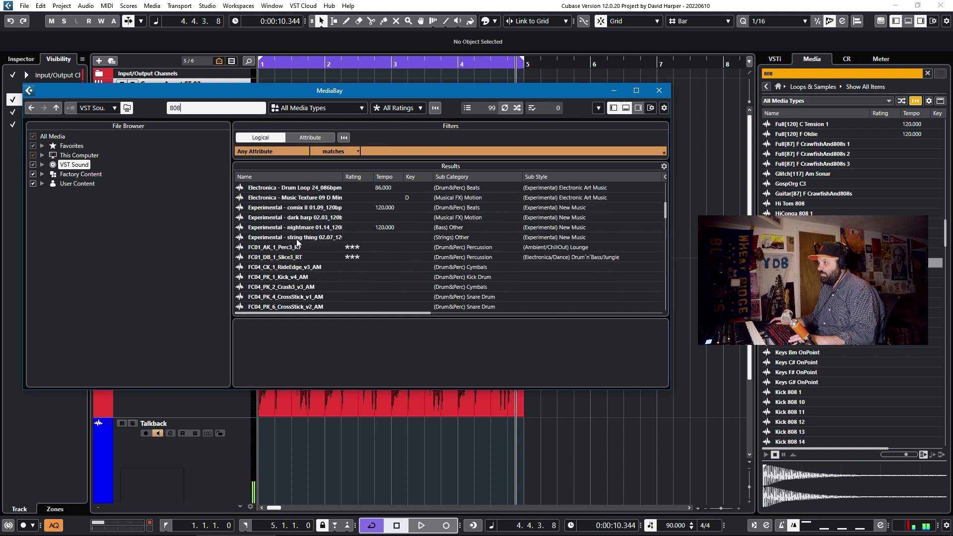
{"action": "scroll", "coordinate": [335, 291], "scroll_direction": "down", "scroll_amount": 4}
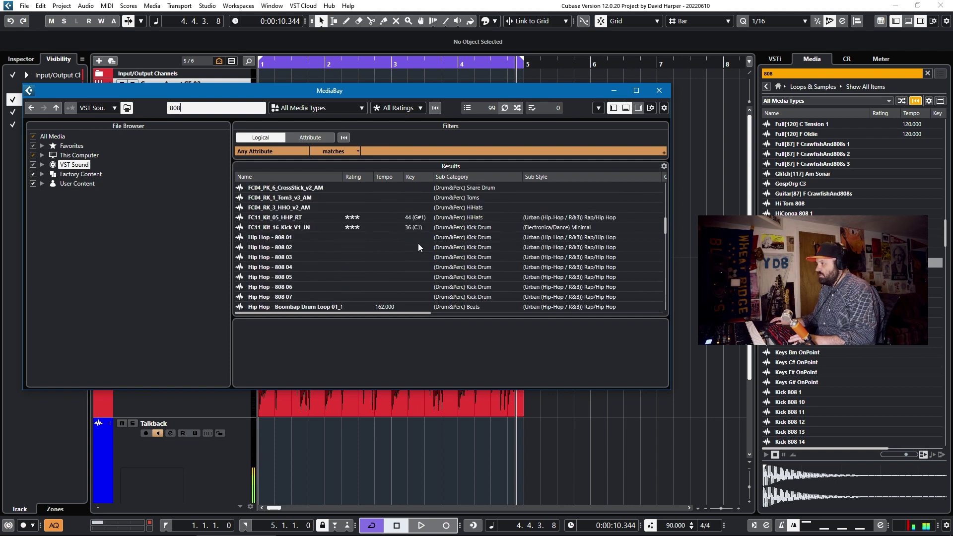
{"action": "scroll", "coordinate": [417, 272], "scroll_direction": "down", "scroll_amount": 4}
{"action": "scroll", "coordinate": [416, 275], "scroll_direction": "down", "scroll_amount": 3}
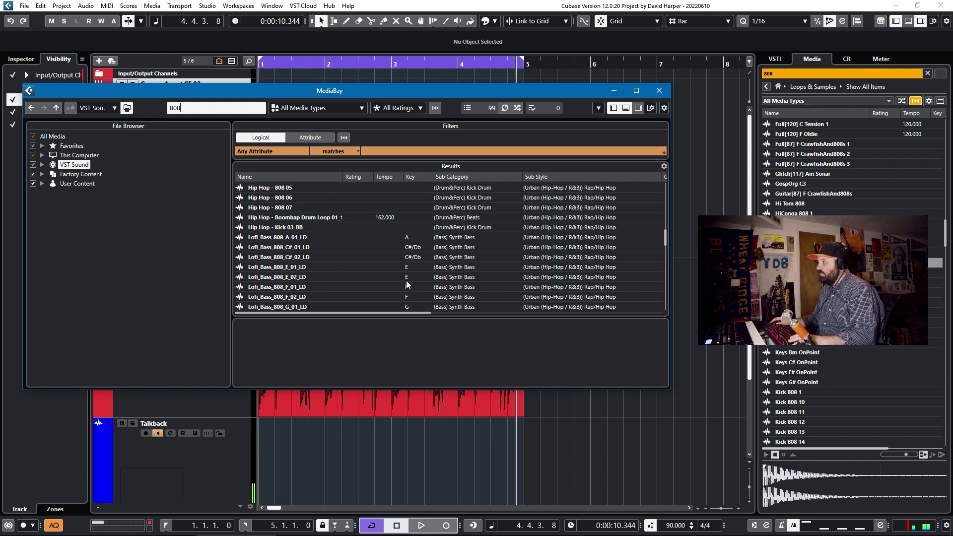
{"action": "scroll", "coordinate": [405, 281], "scroll_direction": "up", "scroll_amount": 2}
{"action": "left_click", "coordinate": [289, 238]}
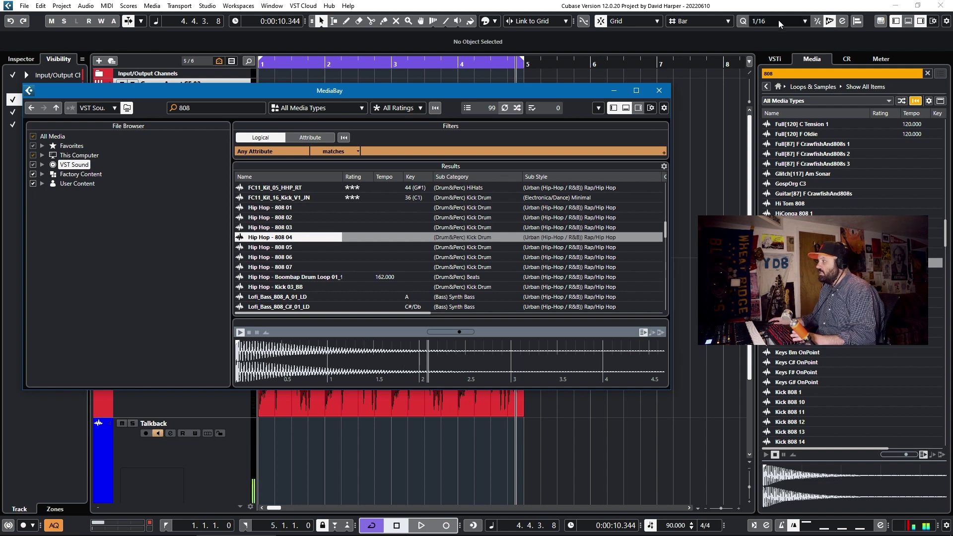
Step: Insert a Tuner effect on the Groove Agent SE 02 channel and open the Tuner window
{"action": "left_click", "coordinate": [659, 92]}
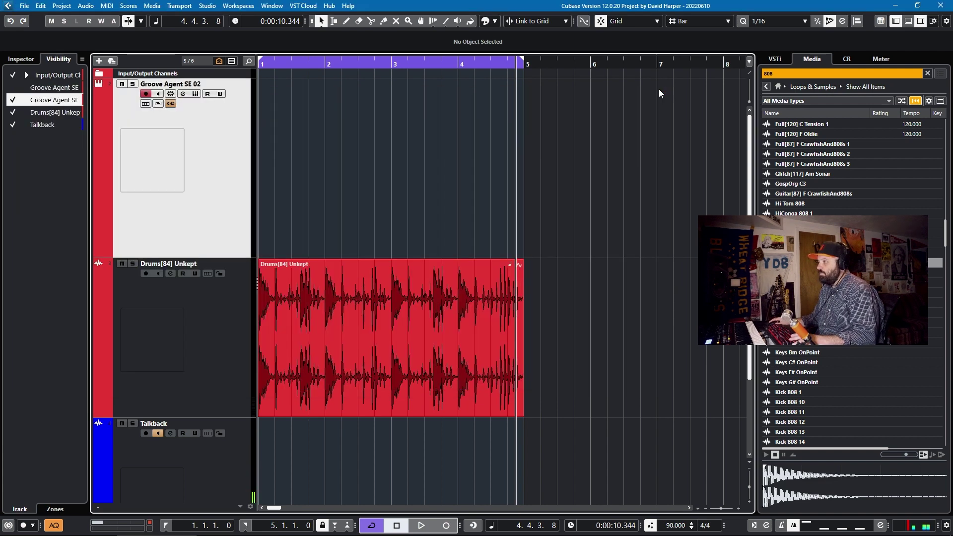
{"action": "left_click", "coordinate": [24, 62]}
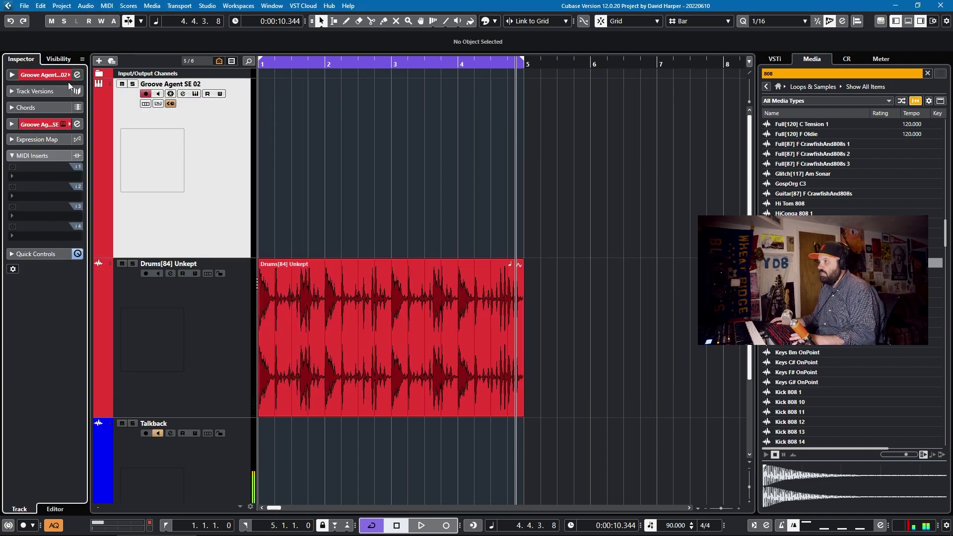
{"action": "left_click", "coordinate": [181, 93]}
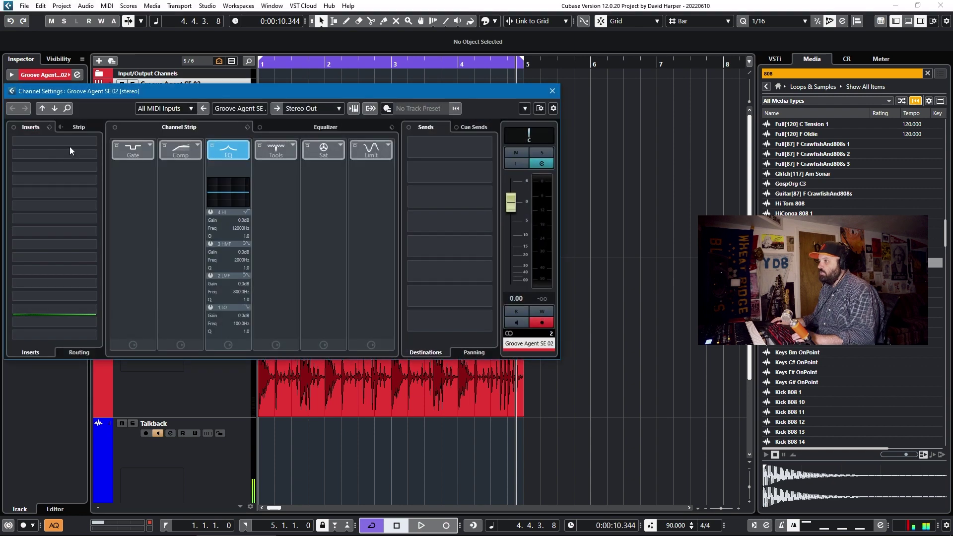
{"action": "left_click", "coordinate": [69, 143]}
{"action": "type", "text": "ner"}
{"action": "key", "text": "Return"}
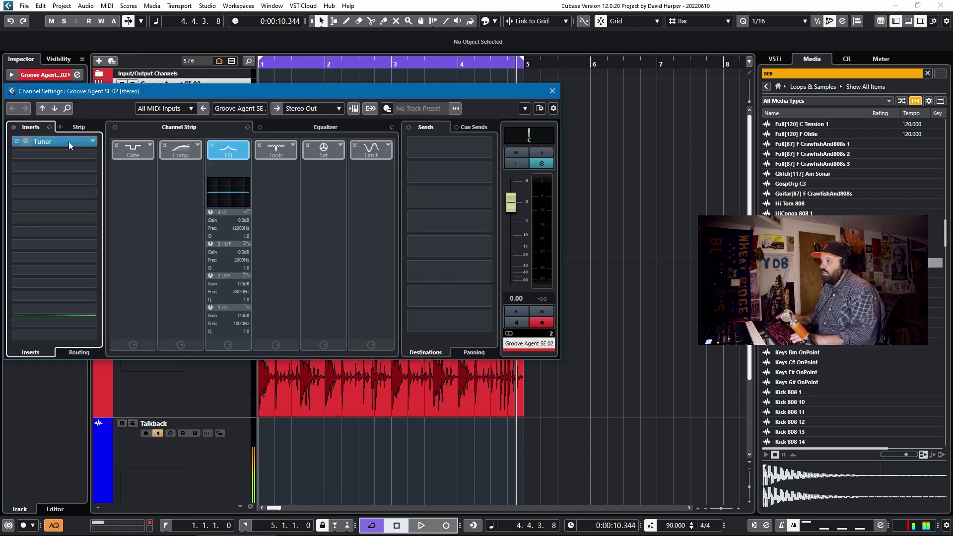
{"action": "left_click_drag", "start_coordinate": [357, 97], "coordinate": [403, 311]}
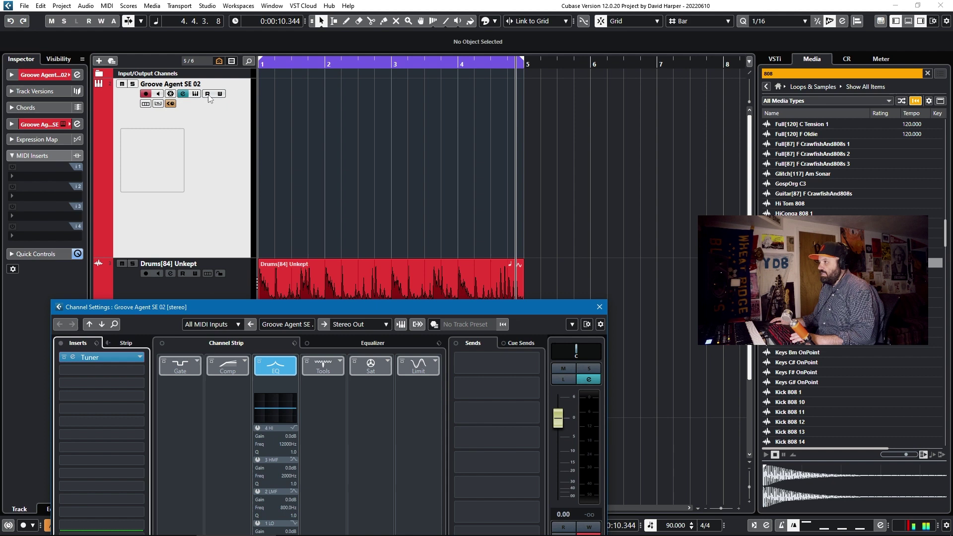
{"action": "double_click", "coordinate": [106, 358]}
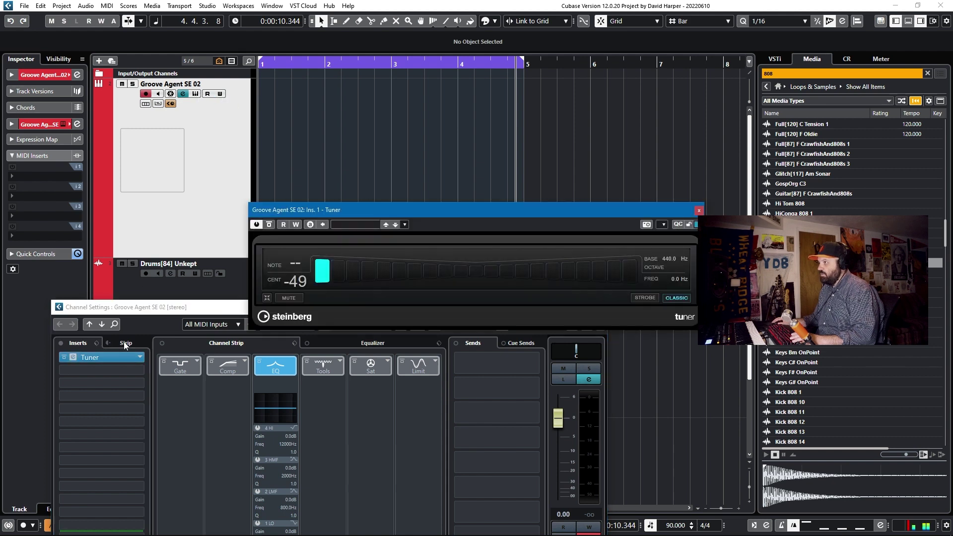
{"action": "left_click_drag", "start_coordinate": [568, 209], "coordinate": [348, 410]}
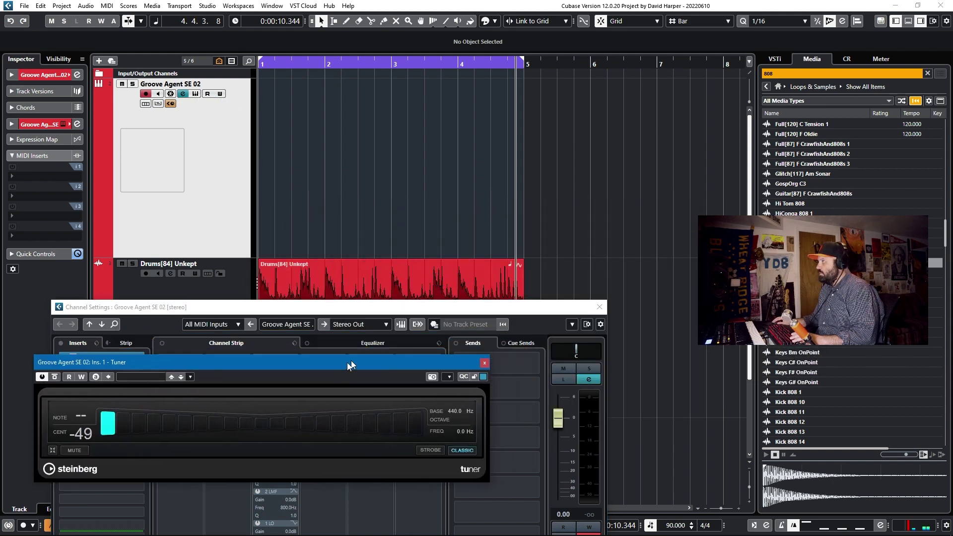
Step: Play the 808 sample on pad C1 twice in Groove Agent SE and show its pitch settings
{"action": "left_click", "coordinate": [194, 94]}
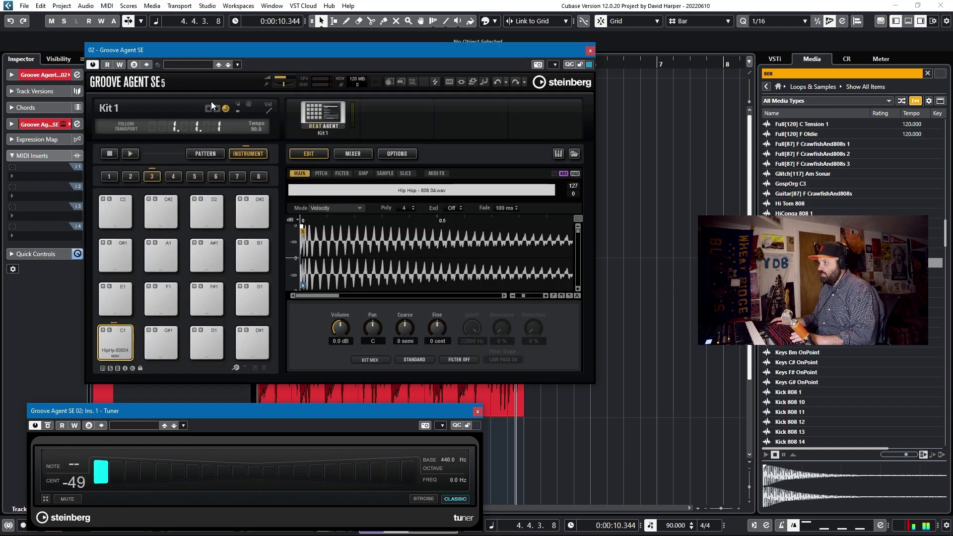
{"action": "left_click", "coordinate": [117, 340]}
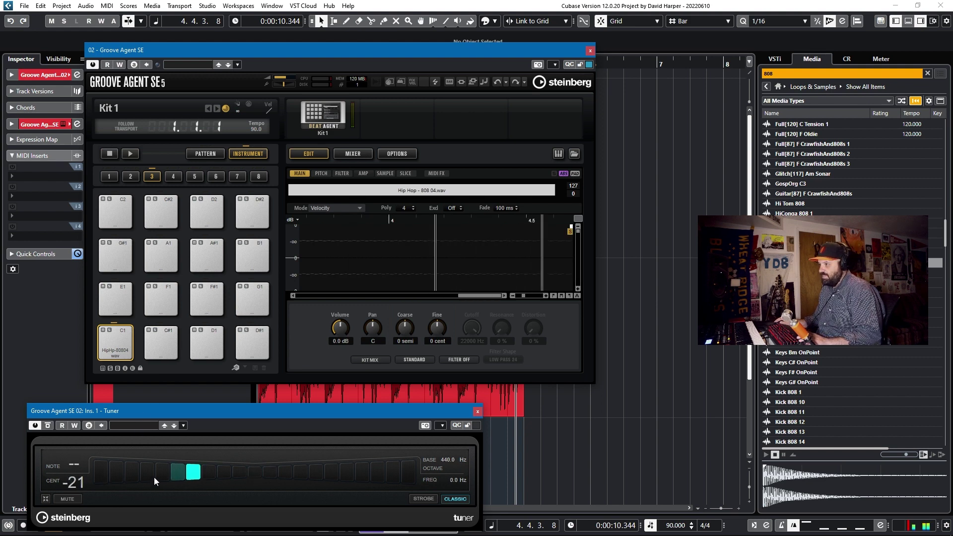
{"action": "left_click", "coordinate": [116, 342]}
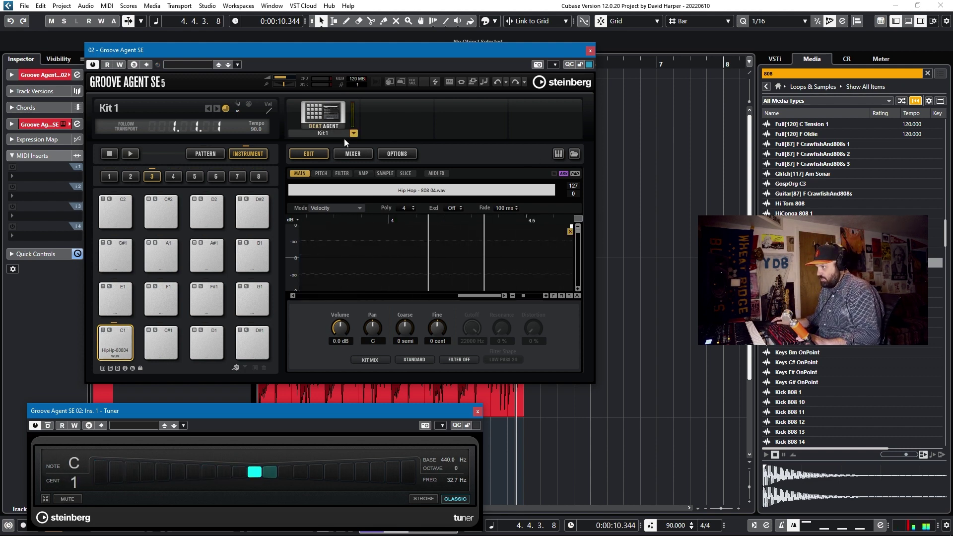
{"action": "left_click", "coordinate": [320, 173]}
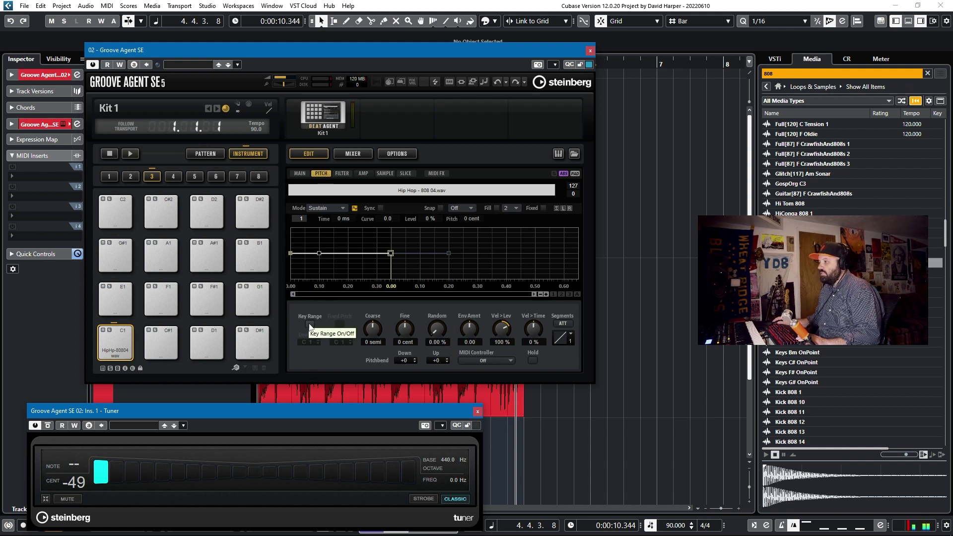
Step: Enable Key Range for pad C1's 808 sample with High Key at C2, then return to MAIN
{"action": "left_click", "coordinate": [299, 174]}
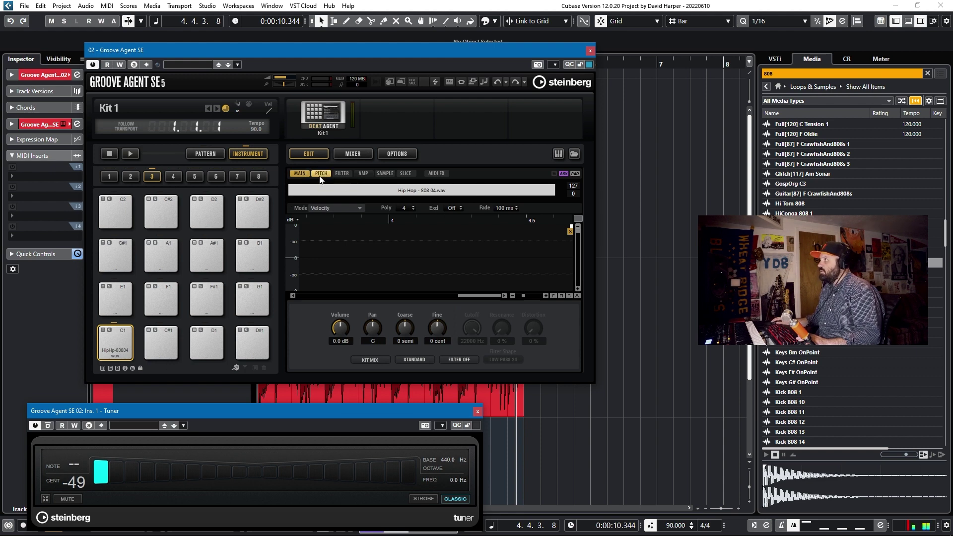
{"action": "left_click", "coordinate": [321, 174]}
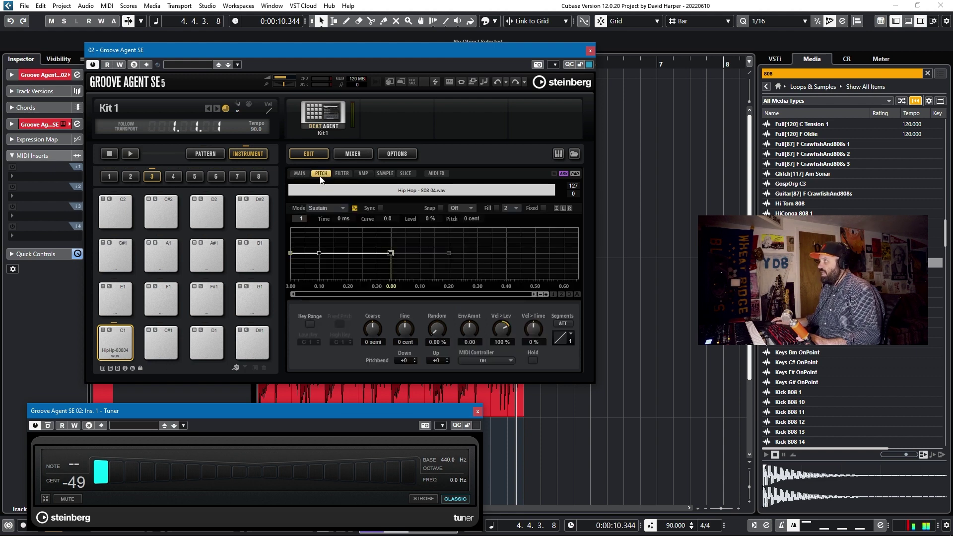
{"action": "left_click", "coordinate": [309, 324]}
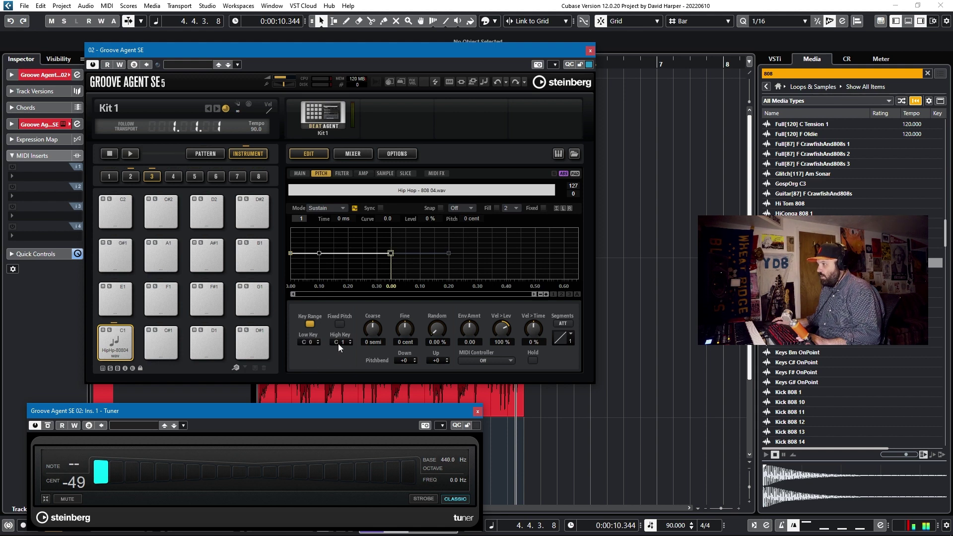
{"action": "left_click_drag", "start_coordinate": [338, 343], "coordinate": [348, 328]}
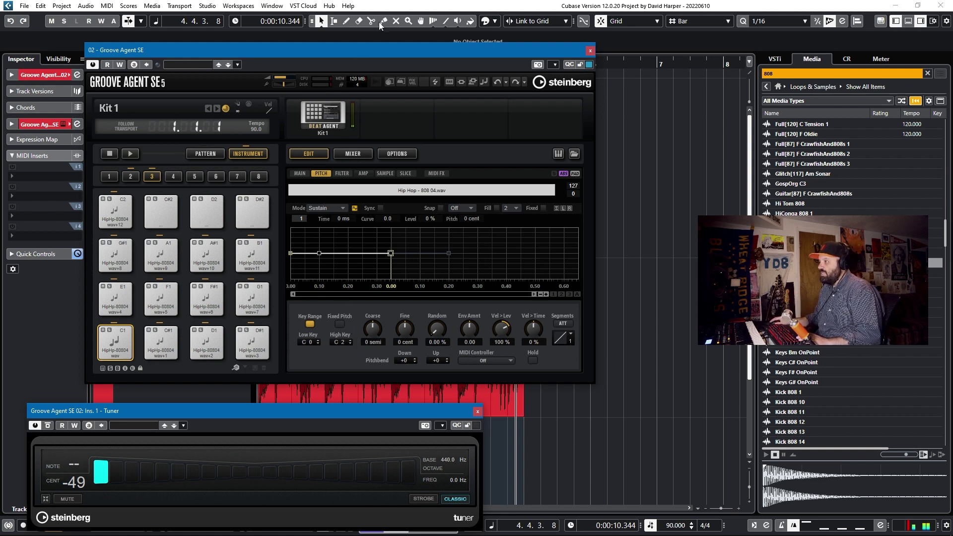
{"action": "left_click", "coordinate": [298, 173]}
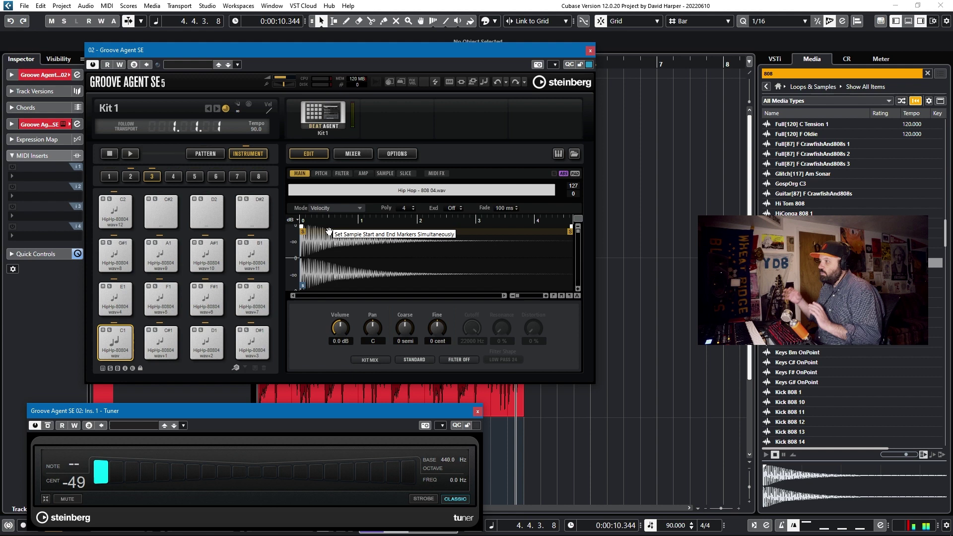
Step: Close the Tuner window and check Groove Agent SE's global options for Max Voices 1
{"action": "left_click", "coordinate": [477, 413]}
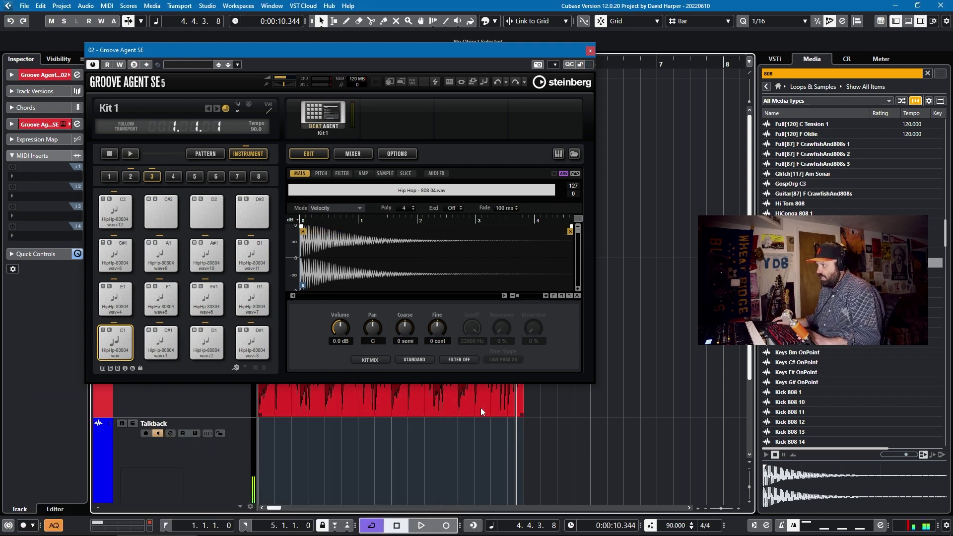
{"action": "left_click", "coordinate": [396, 155]}
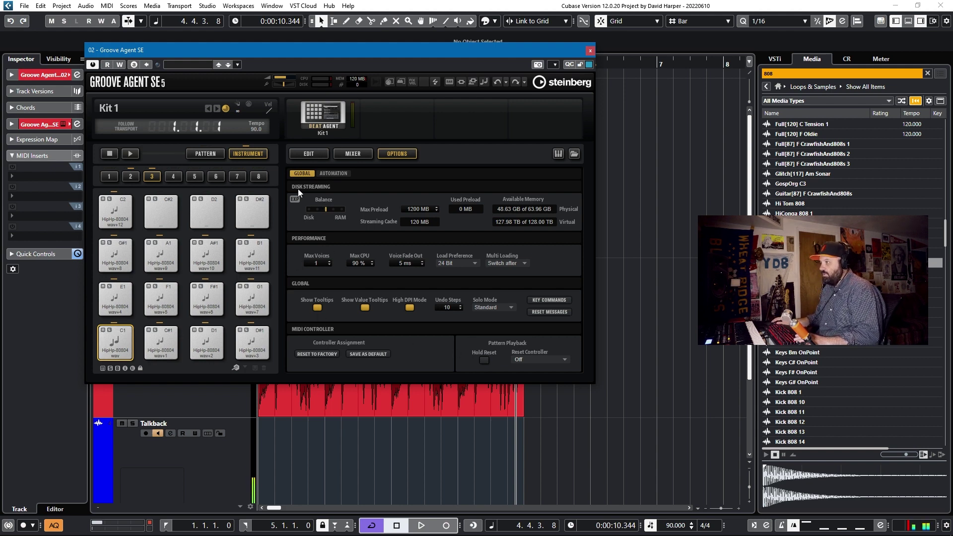
{"action": "left_click", "coordinate": [310, 153]}
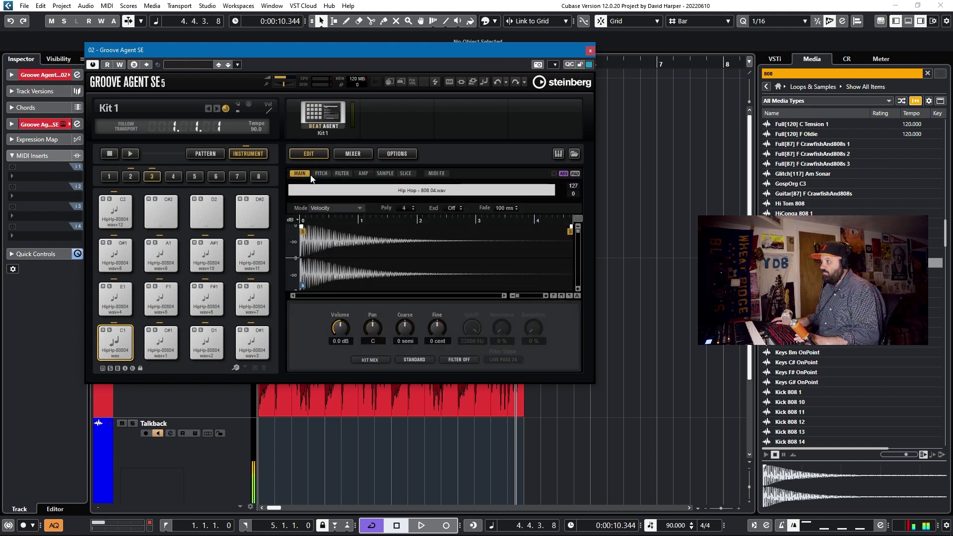
{"action": "left_click", "coordinate": [321, 173]}
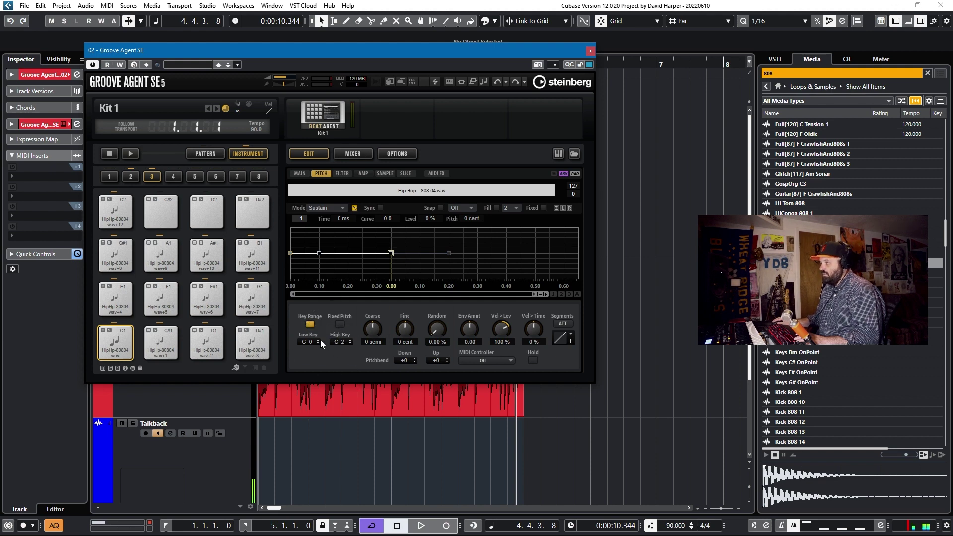
Step: Recheck the global options, audition the 808 pad C1, and close the Groove Agent SE window
{"action": "left_click", "coordinate": [402, 154]}
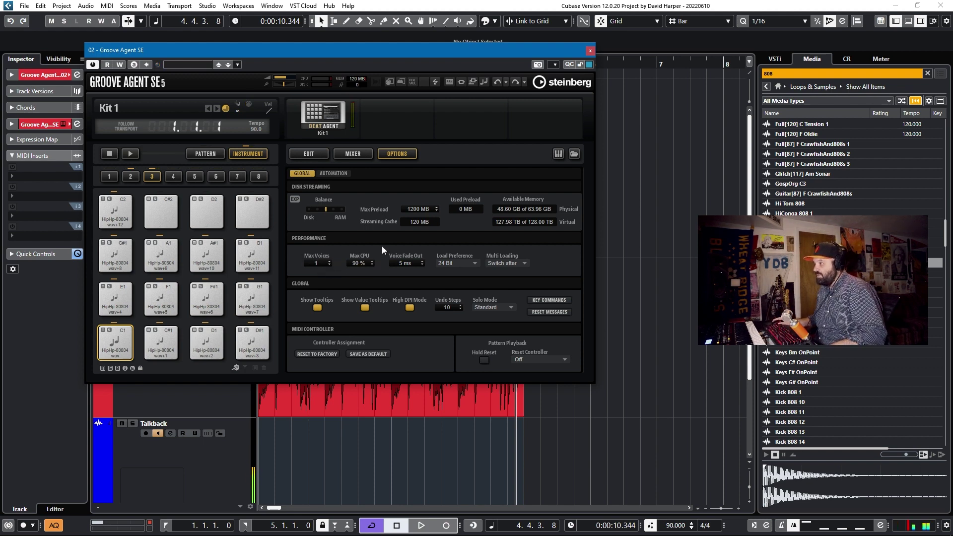
{"action": "left_click", "coordinate": [308, 155]}
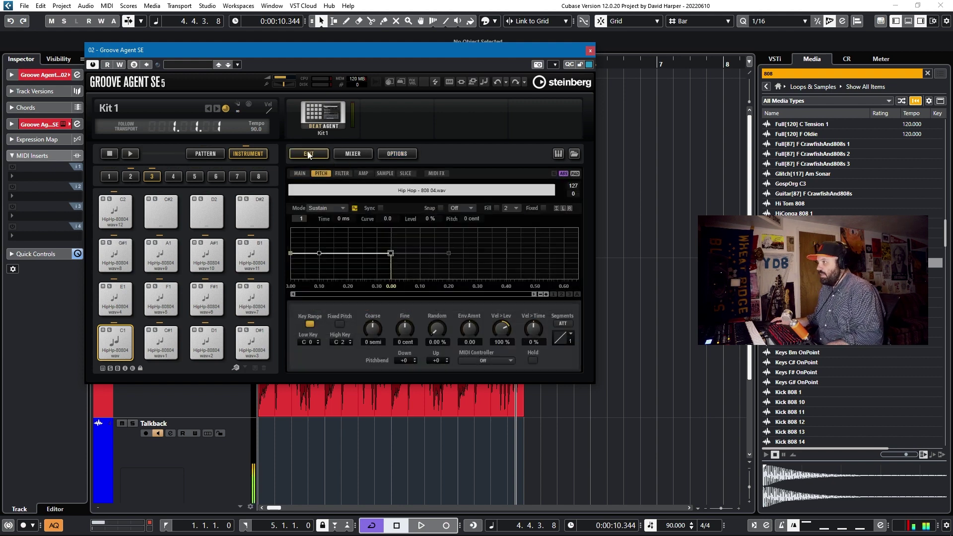
{"action": "left_click", "coordinate": [119, 345]}
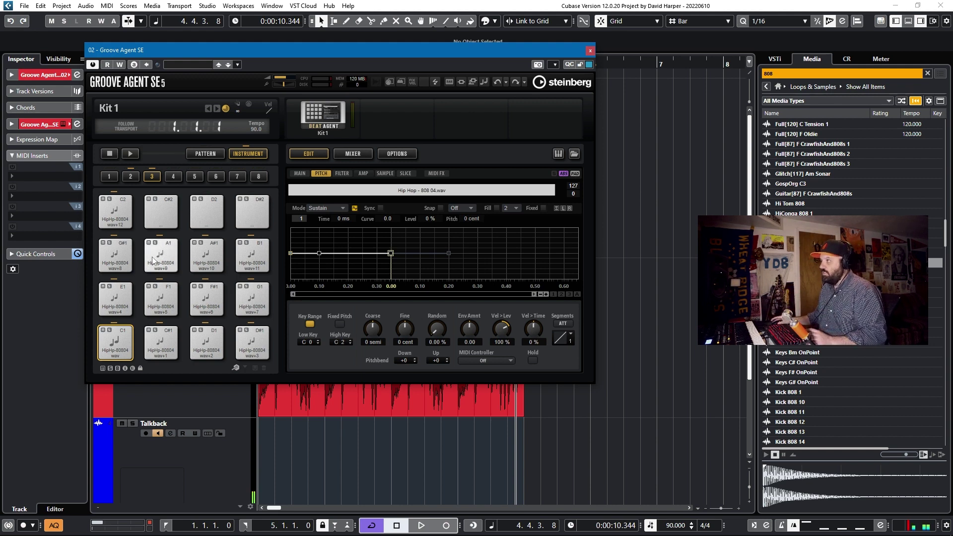
{"action": "left_click", "coordinate": [592, 51]}
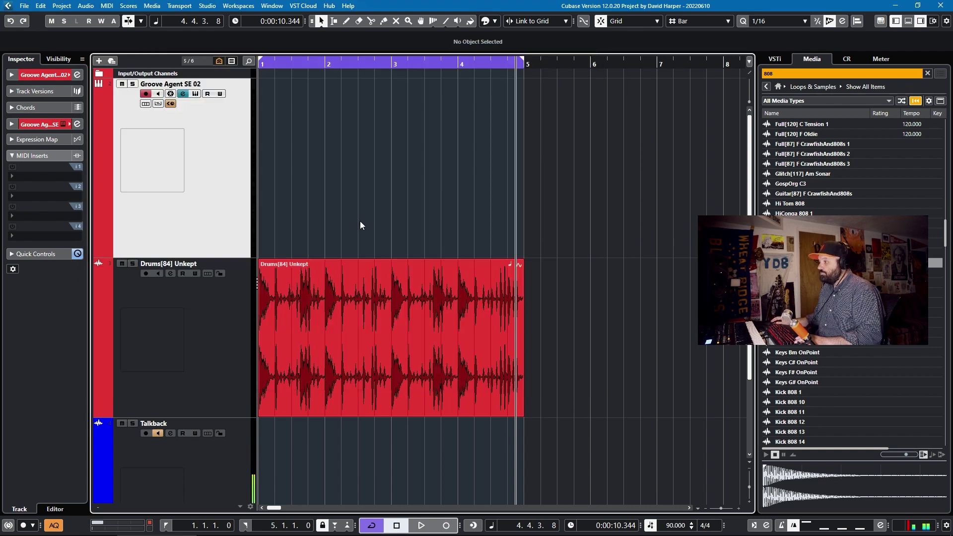
{"action": "mouse_move", "coordinate": [391, 336]}
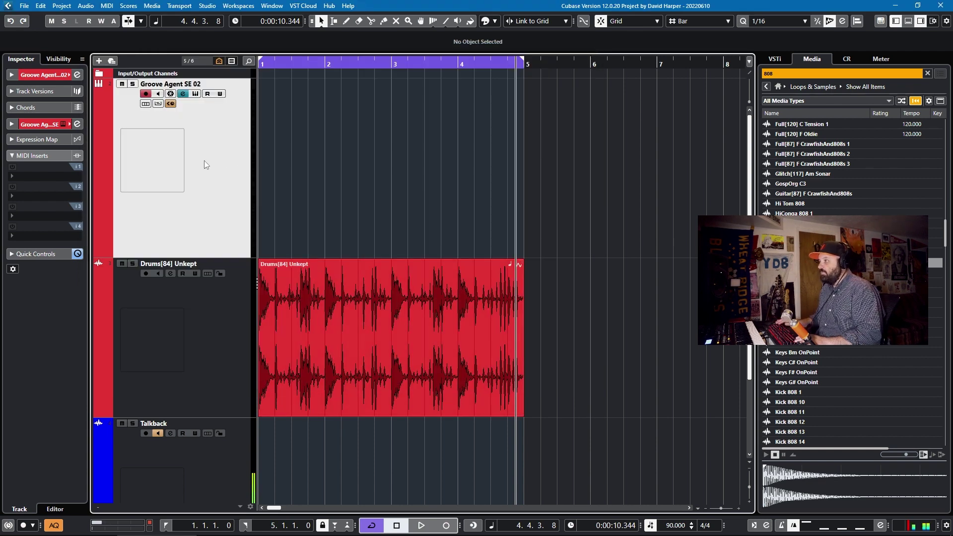
Step: From the project start, record a MIDI bass line on the Groove Agent SE 02 track, then stop
{"action": "key", "text": "comma"}
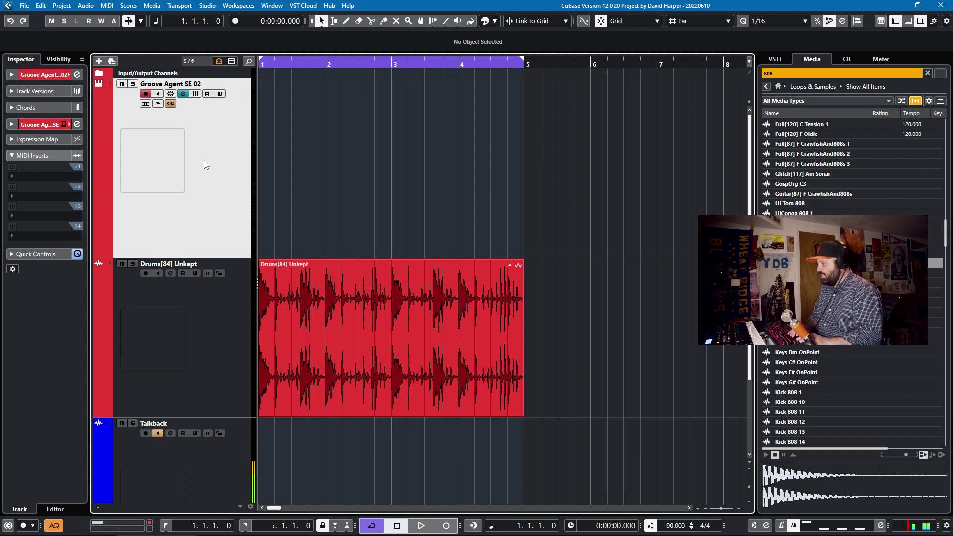
{"action": "left_click", "coordinate": [223, 161]}
{"action": "key", "text": "KP_Multiply"}
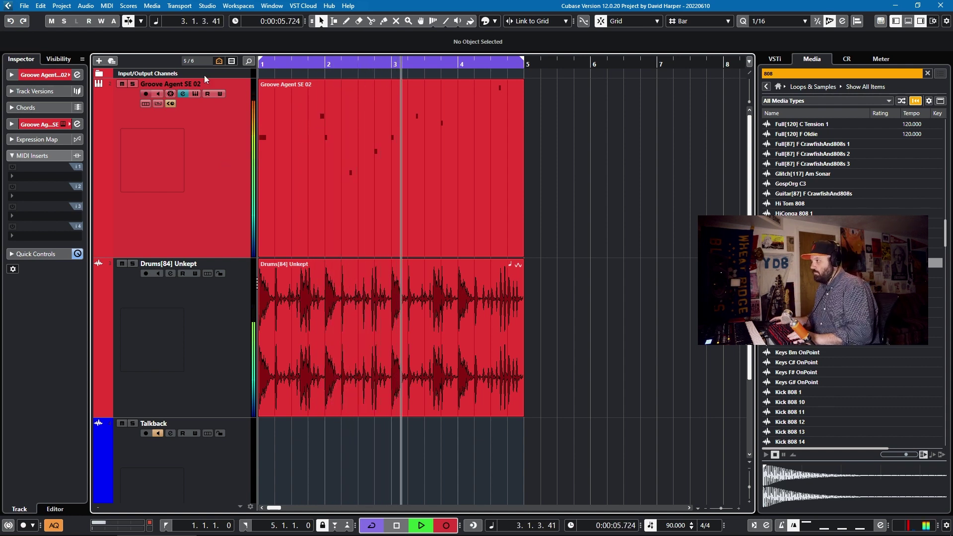
{"action": "left_click", "coordinate": [345, 213]}
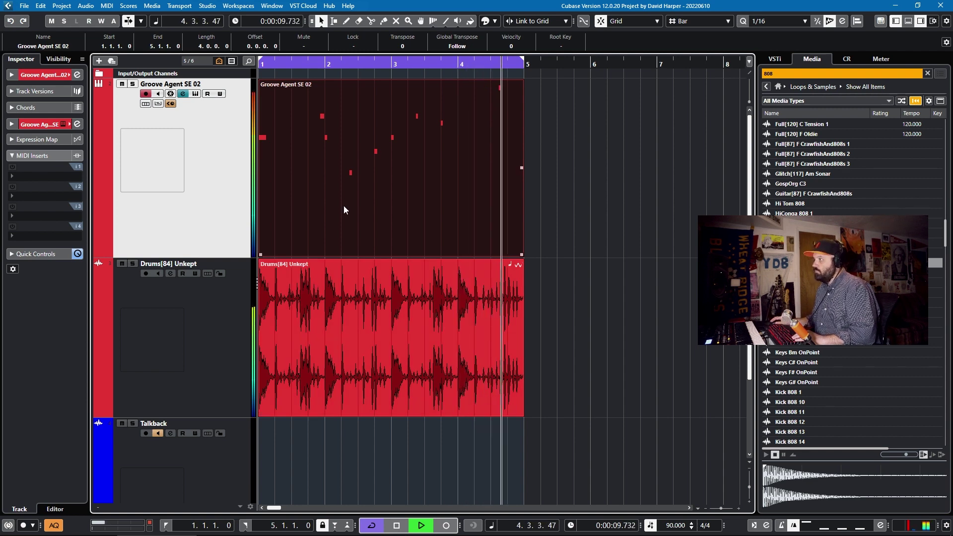
{"action": "key", "text": "space"}
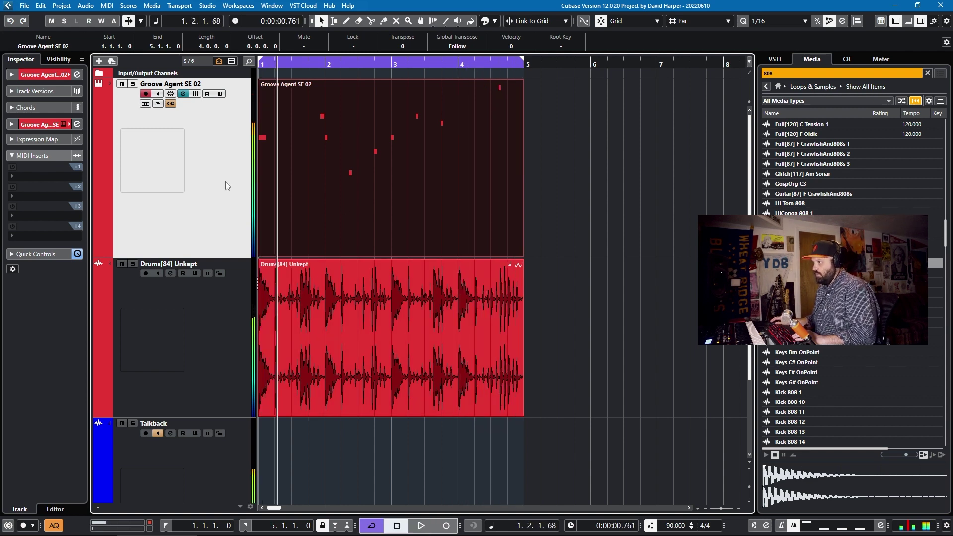
Step: Set Groove Agent SE's master volume to -11.2 dB, play the bass line, and close the instrument
{"action": "left_click", "coordinate": [193, 94]}
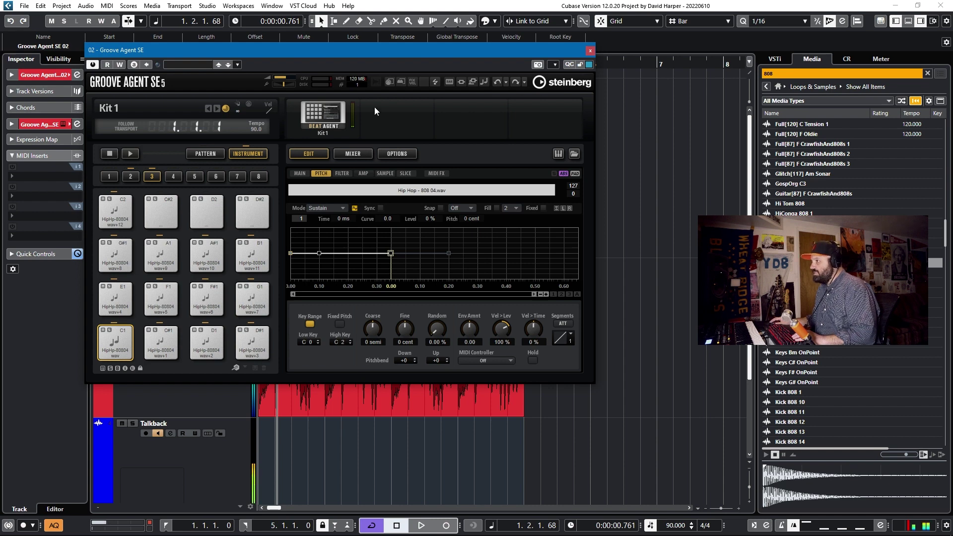
{"action": "left_click_drag", "start_coordinate": [284, 83], "coordinate": [279, 84]}
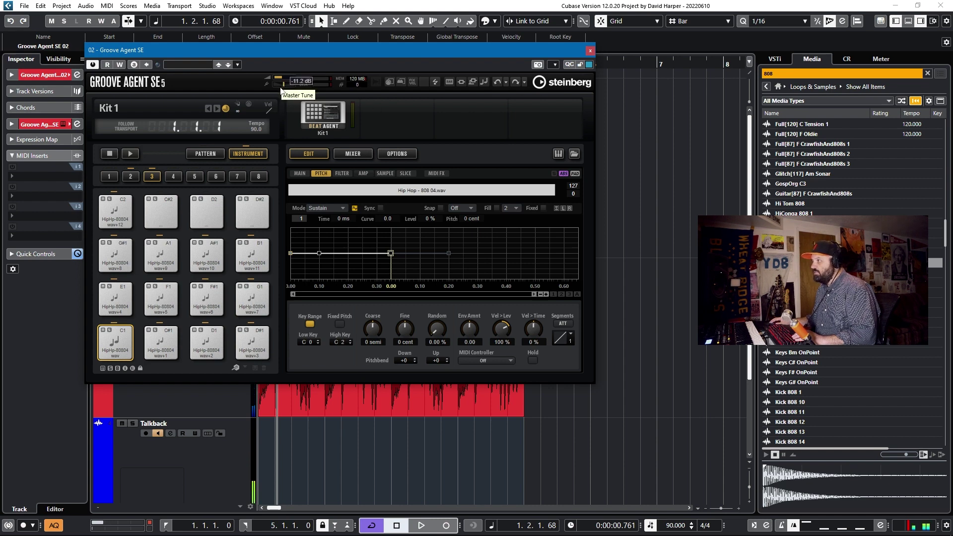
{"action": "key", "text": "space"}
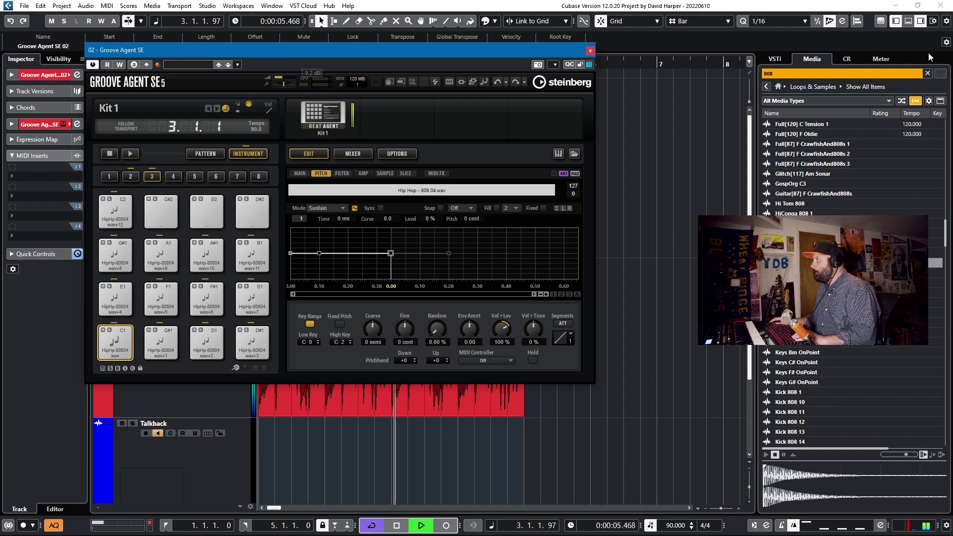
{"action": "left_click", "coordinate": [592, 64]}
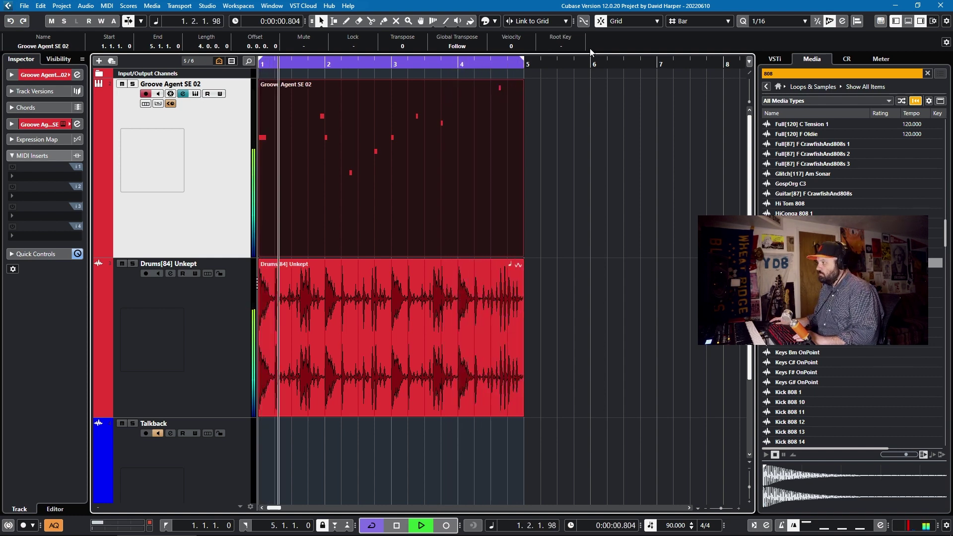
{"action": "key", "text": "space"}
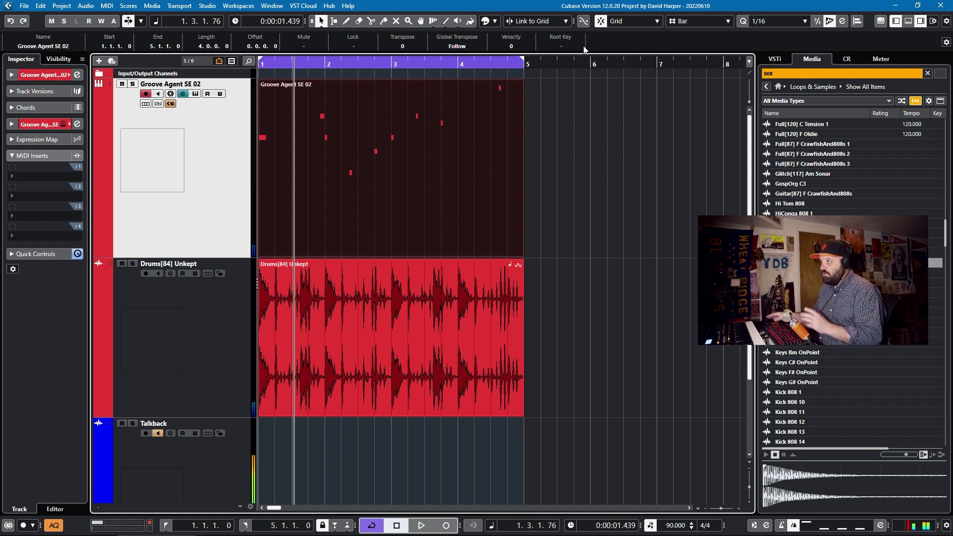
{"action": "left_click", "coordinate": [196, 96]}
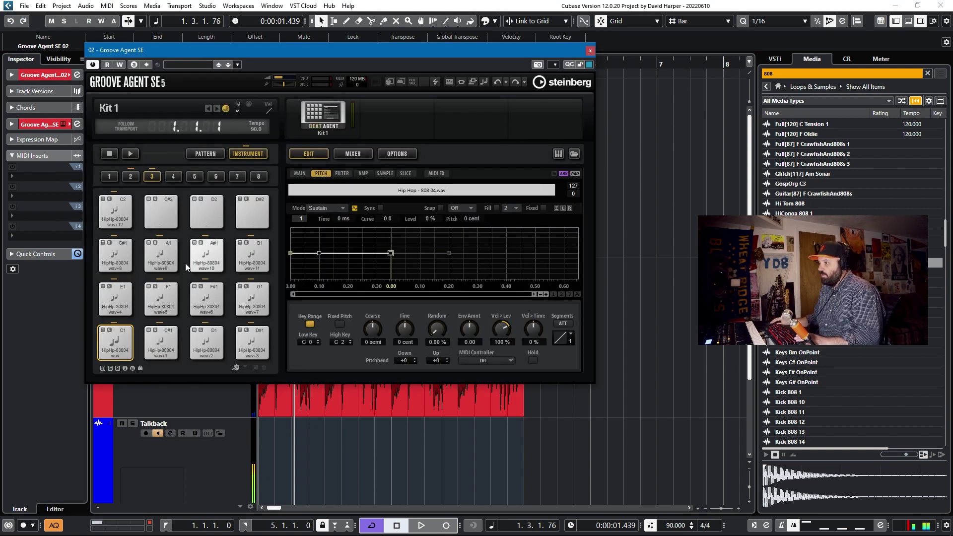
{"action": "left_click", "coordinate": [311, 322]}
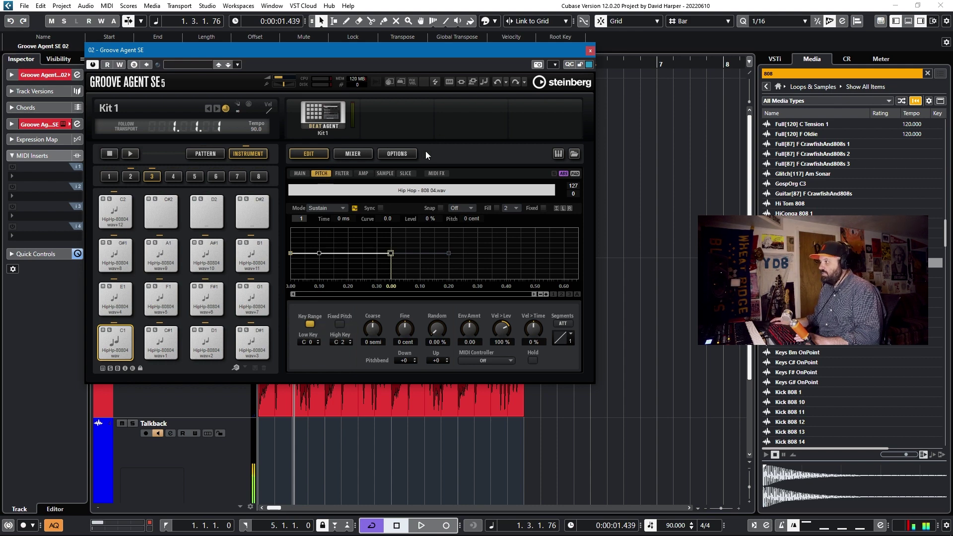
{"action": "left_click", "coordinate": [399, 154]}
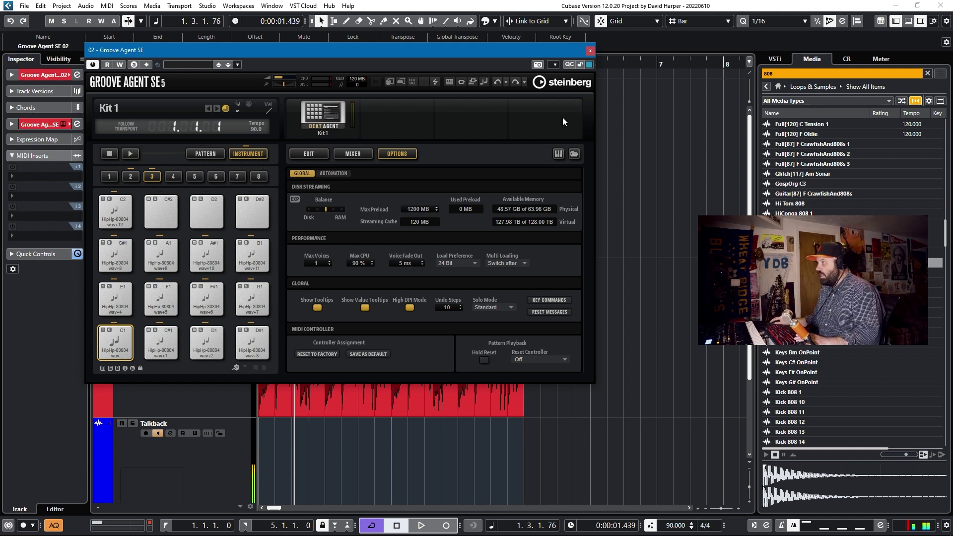
{"action": "left_click", "coordinate": [593, 50]}
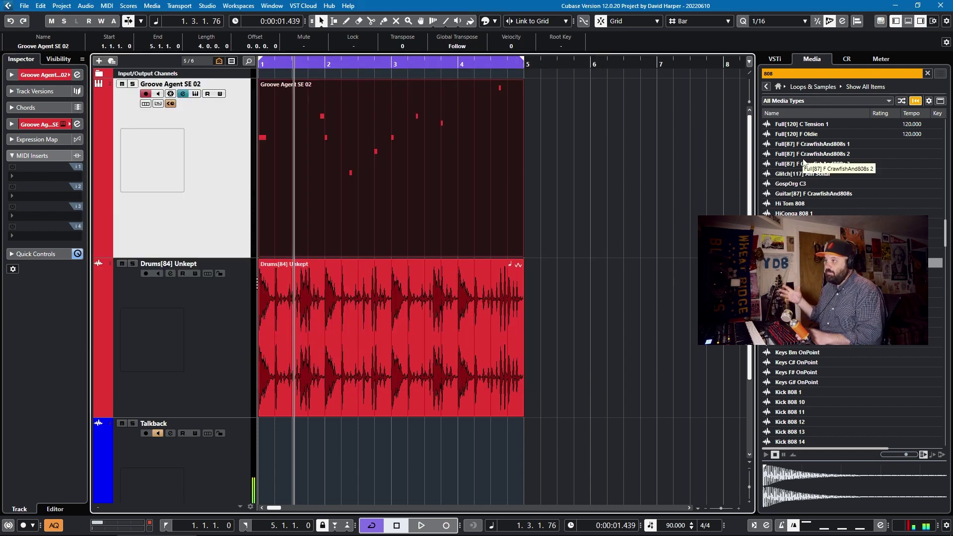